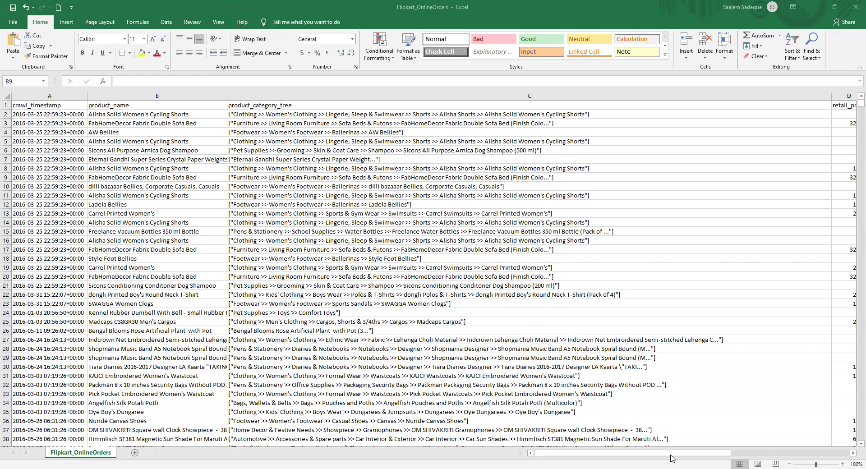
Step: Examine the columns of the order data, comparing product_category_tree entries with and without a full category path
left_click_drag(695, 456, 772, 454)
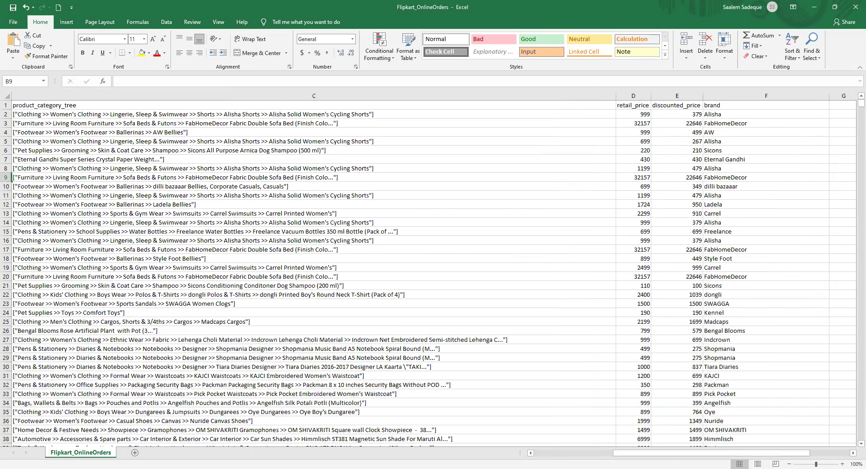
left_click_drag(679, 455, 582, 458)
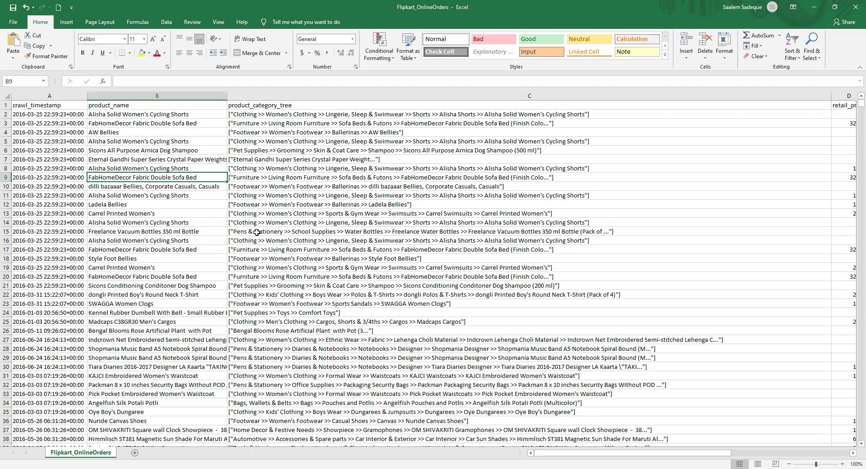
scroll(299, 245, "down", 7)
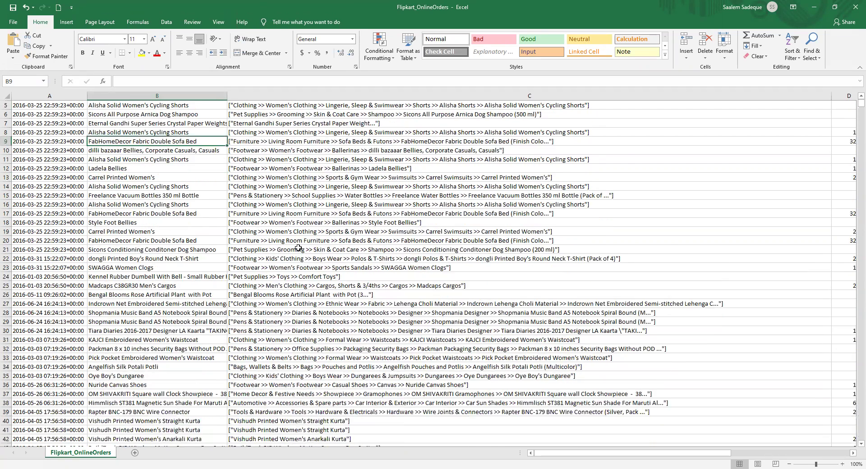
scroll(297, 249, "down", 1)
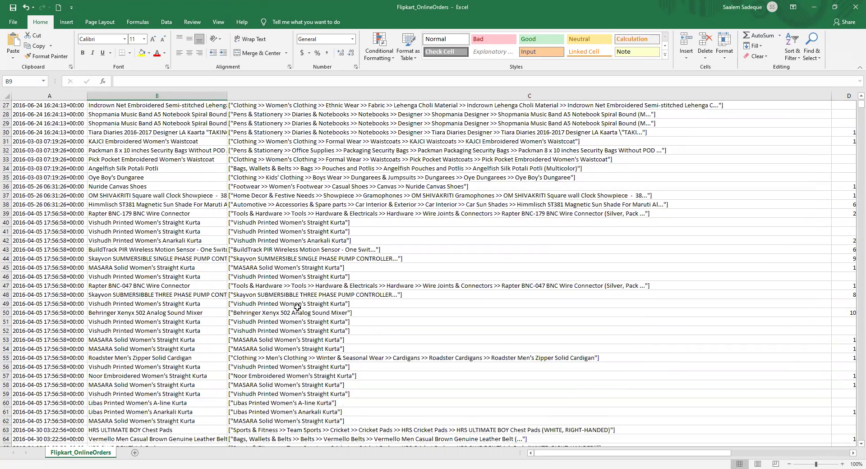
left_click_drag(297, 307, 300, 346)
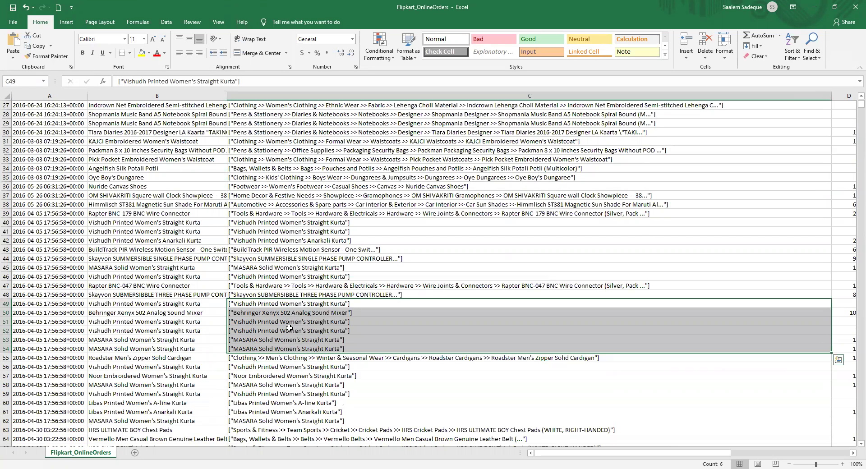
left_click(263, 331)
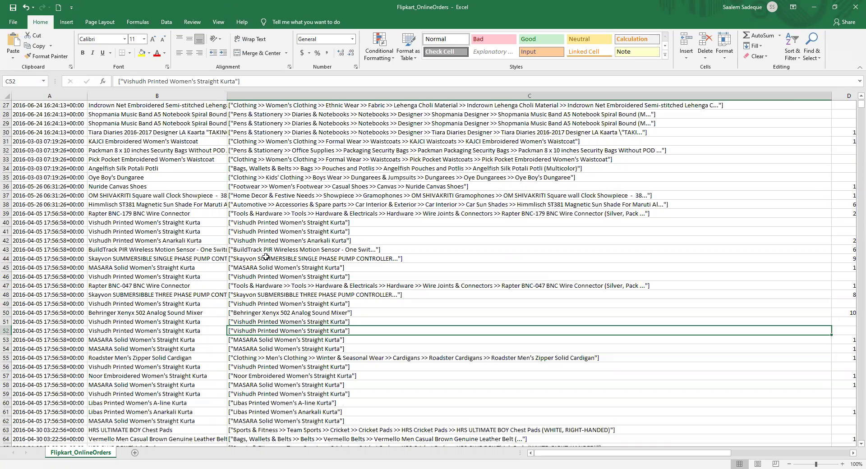
left_click_drag(263, 223, 261, 241)
left_click(292, 269)
scroll(271, 280, "up", 9)
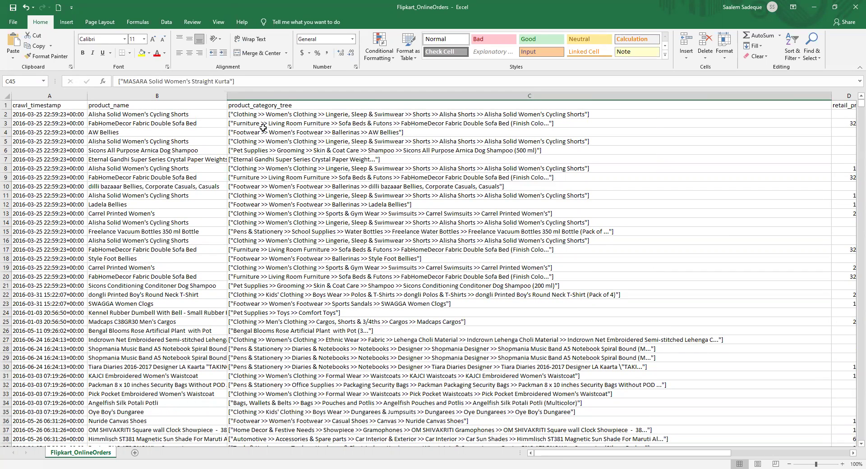
left_click(394, 115)
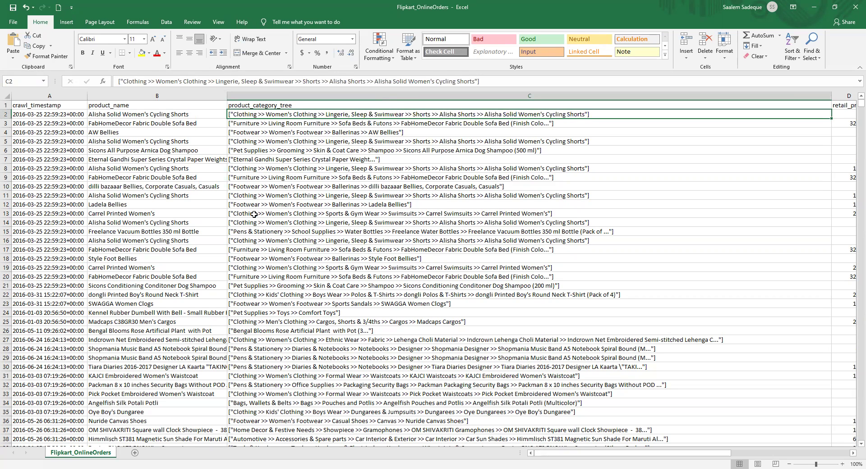
Step: Insert a blank column between crawl_timestamp and product_name
left_click(32, 114)
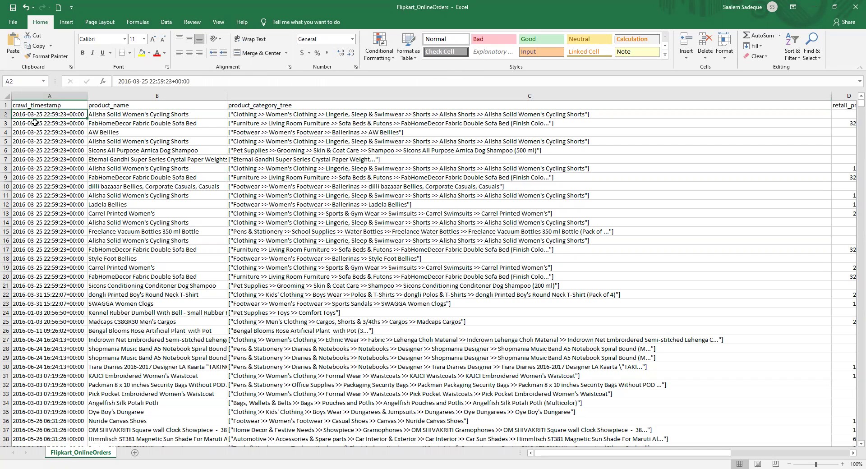
left_click(119, 95)
right_click(119, 95)
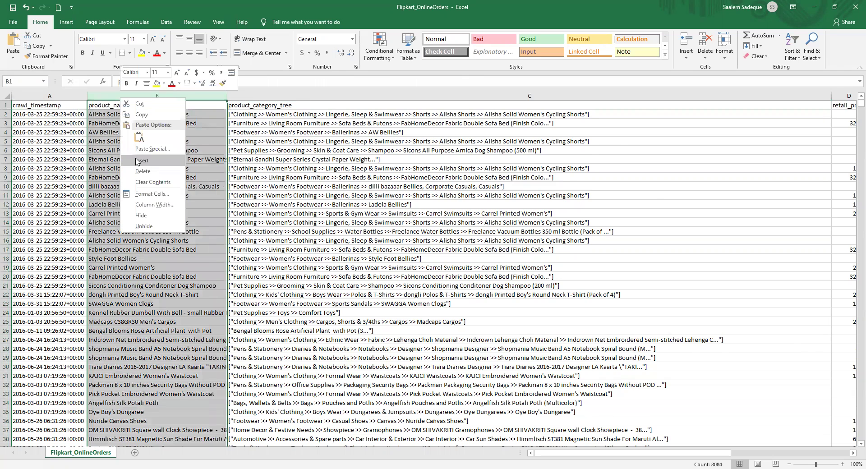
left_click(138, 163)
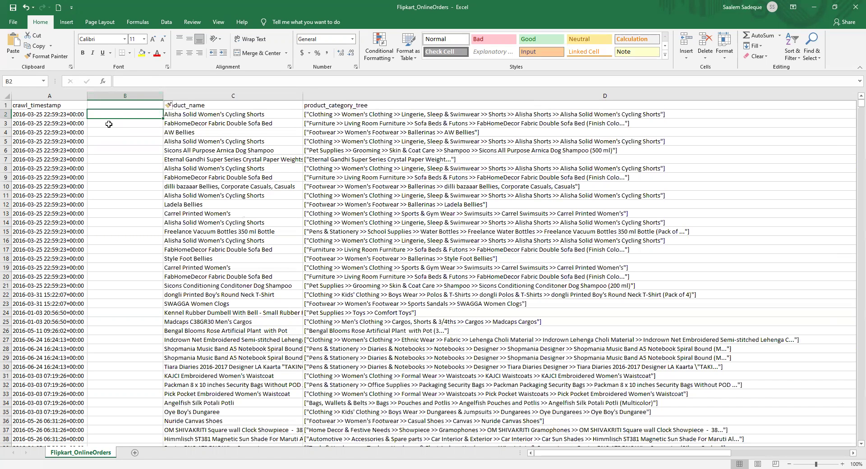
Step: Enter =LEFT(A2,10) in cell B2 to extract the date part of the crawl timestamp
left_click(51, 115)
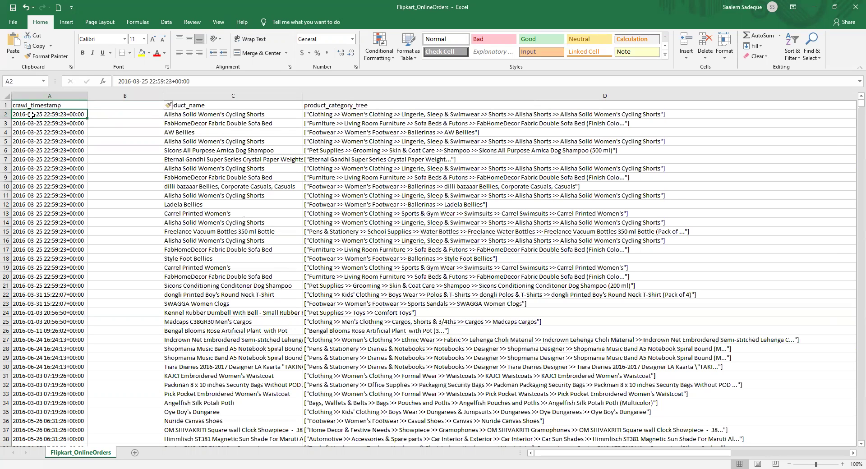
left_click(92, 114)
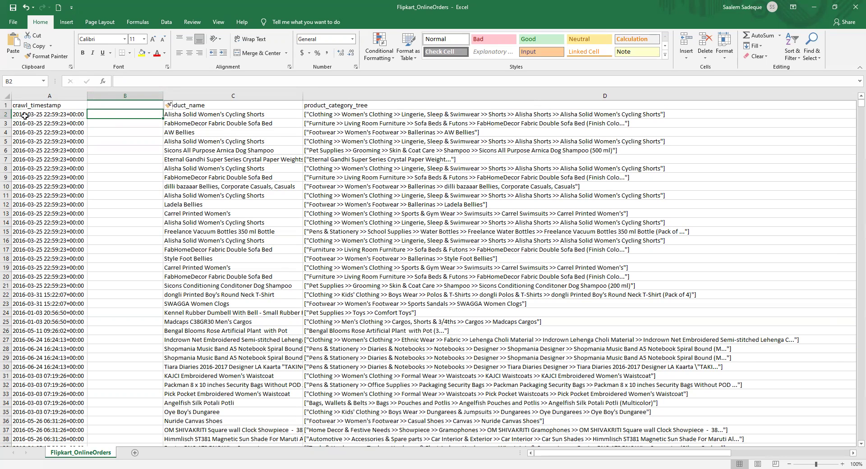
left_click(130, 79)
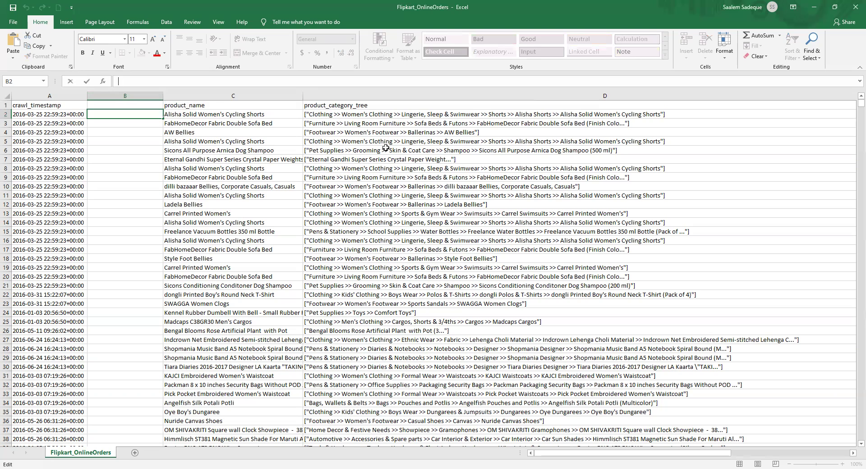
type("=")
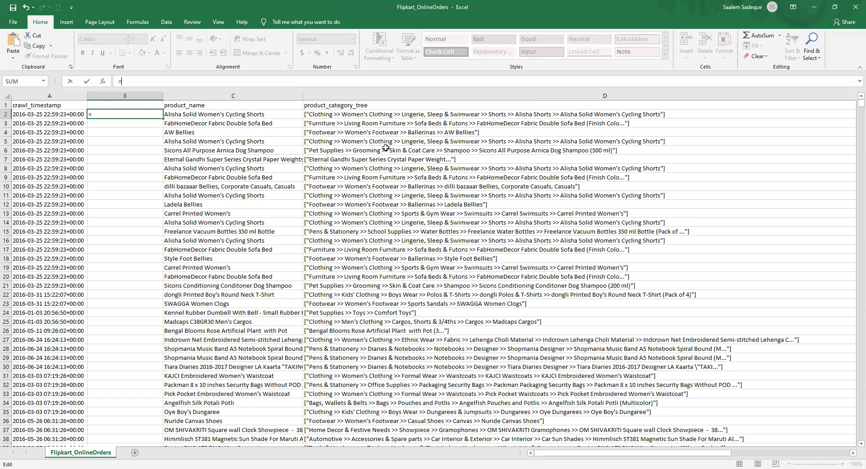
type("LEFT")
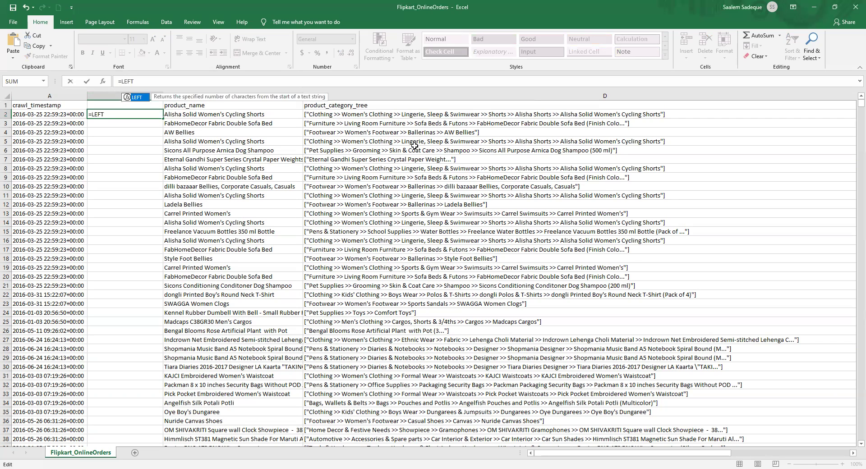
double_click(140, 97)
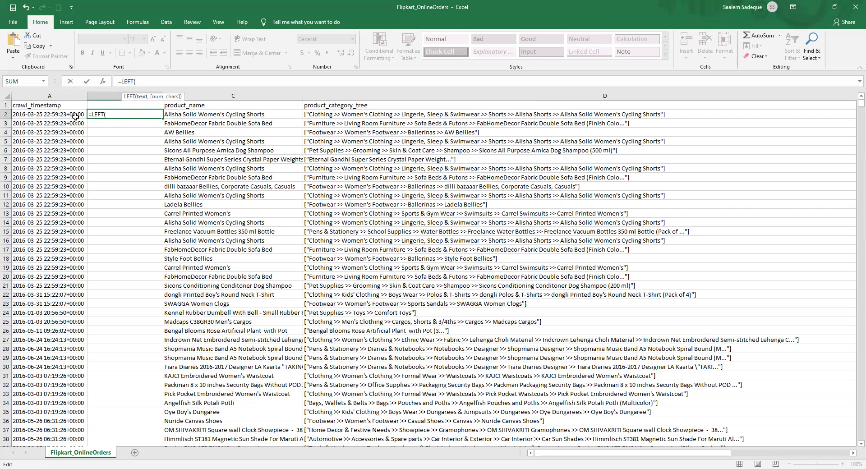
left_click(50, 114)
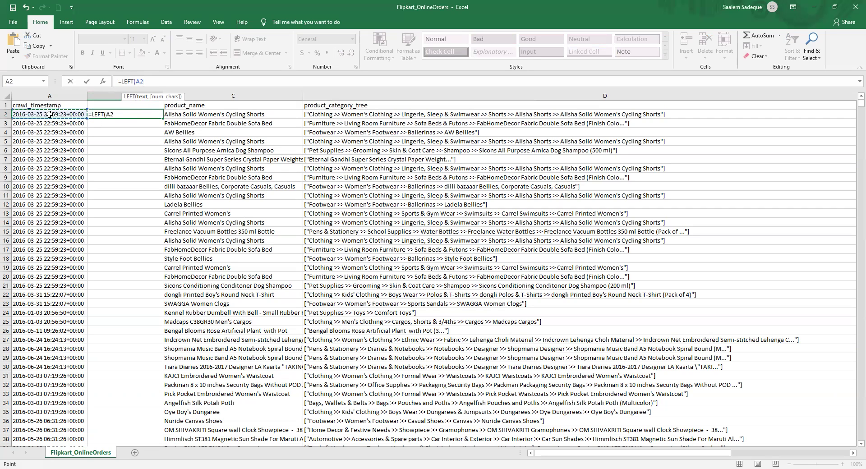
left_click(116, 113)
type(",")
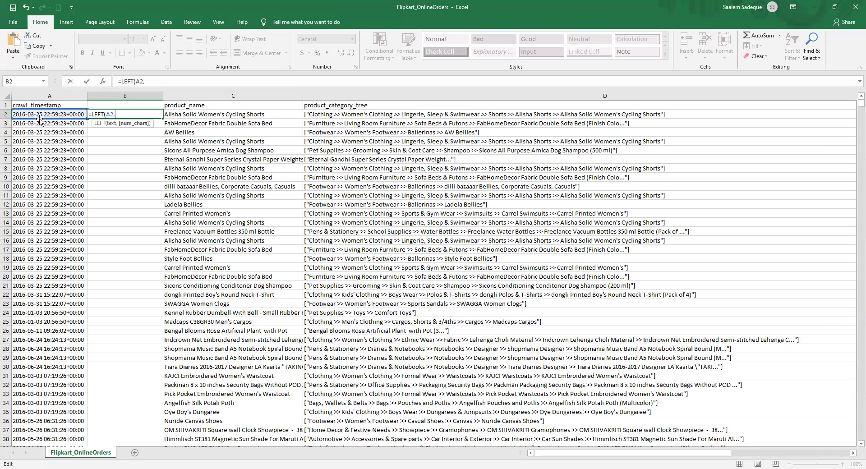
type("10)")
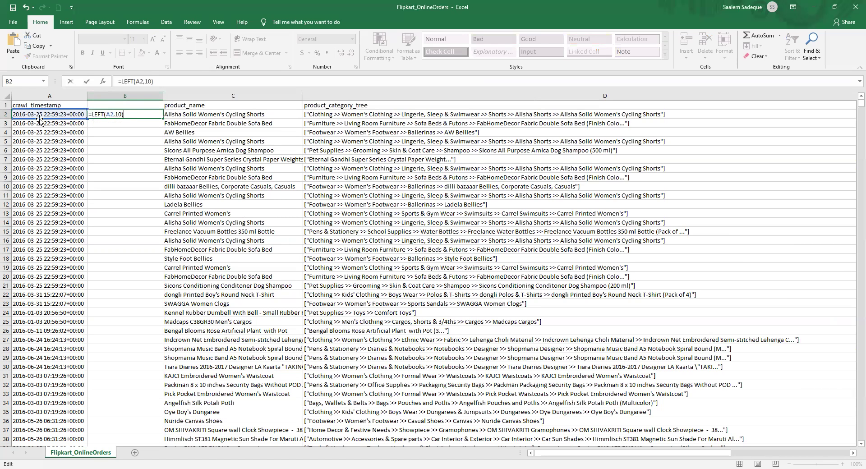
key("Return")
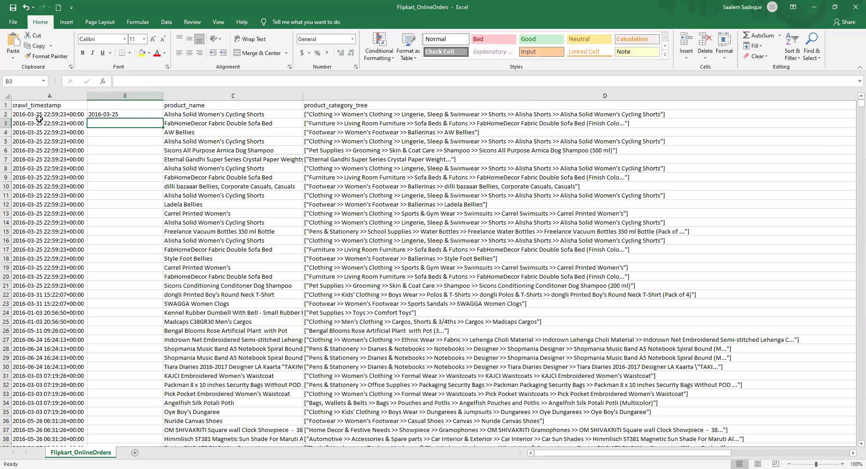
Step: Fill the LEFT formula from B2 down the whole of column B and check the extracted dates further down
left_click(129, 114)
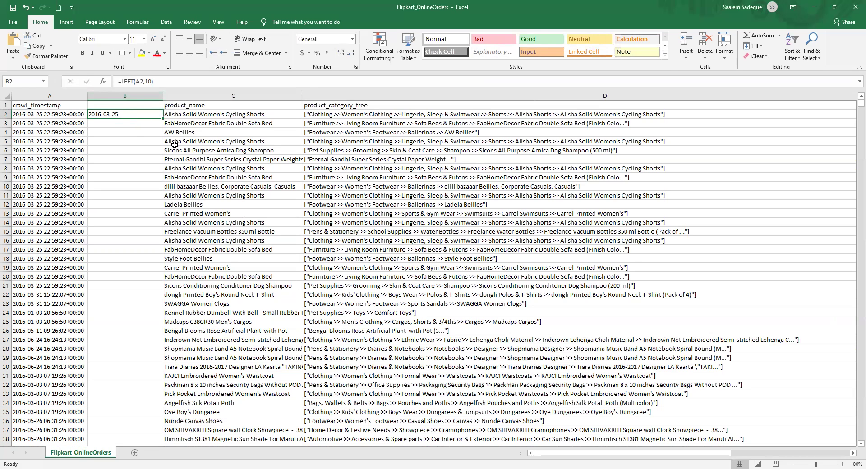
double_click(163, 119)
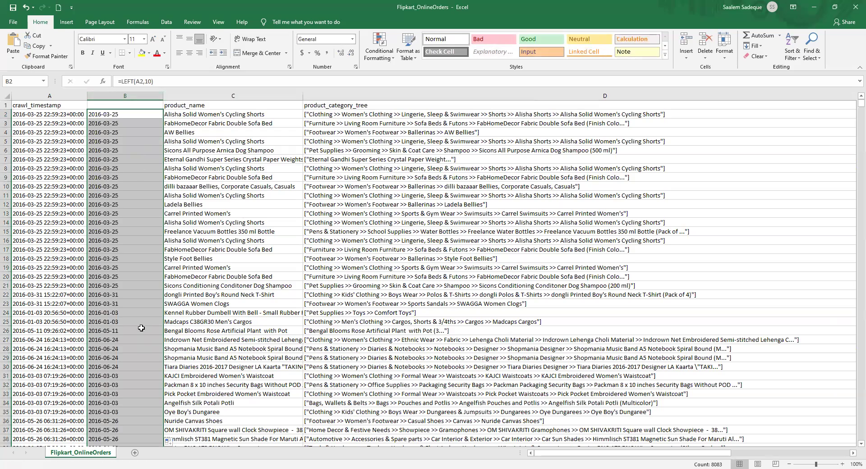
scroll(137, 324, "down", 13)
scroll(123, 308, "down", 11)
left_click(124, 312)
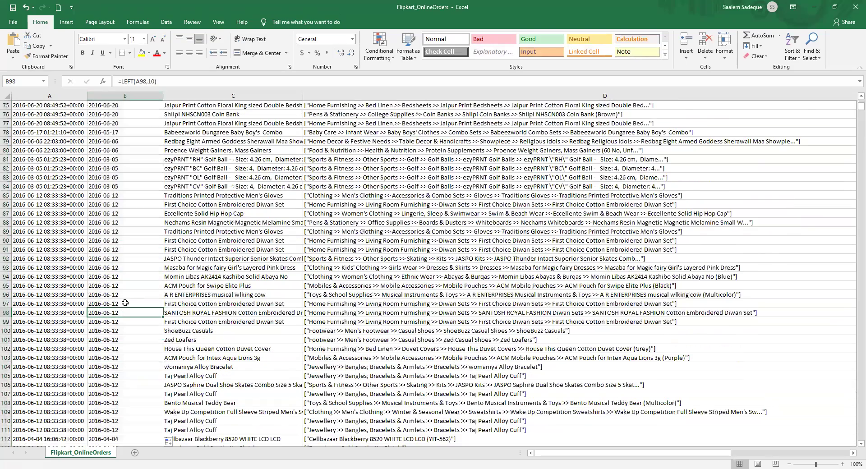
scroll(125, 303, "up", 20)
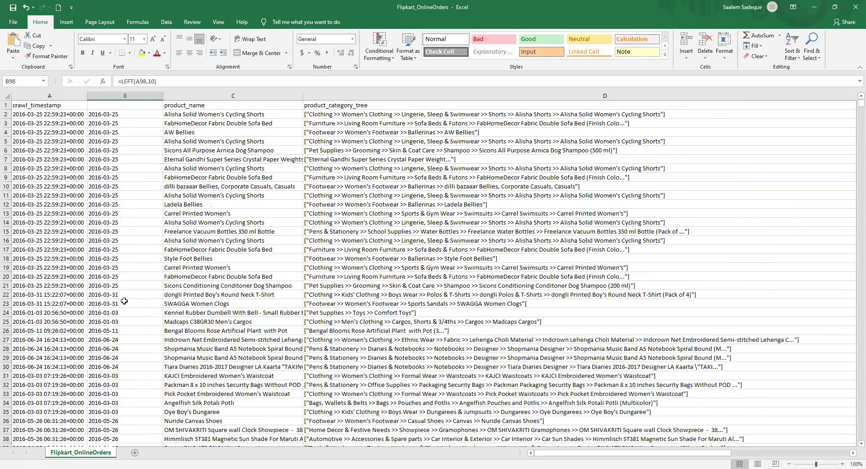
Step: Apply the Date number format to the extracted date in cell B2
left_click(111, 112)
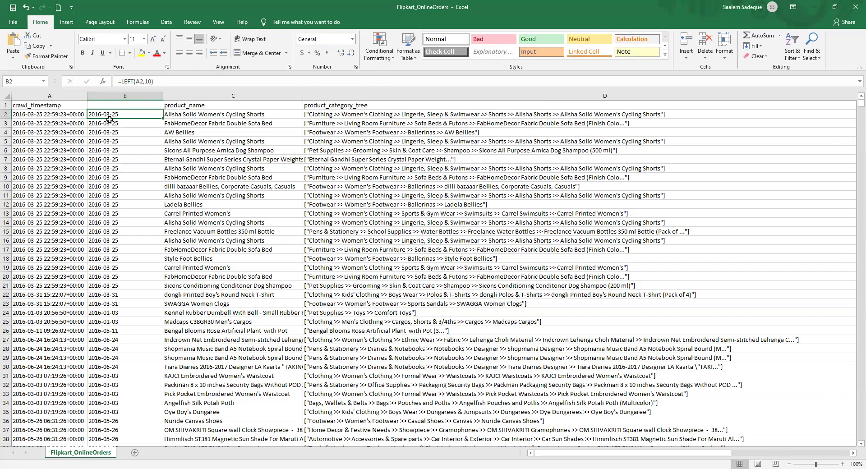
left_click(352, 44)
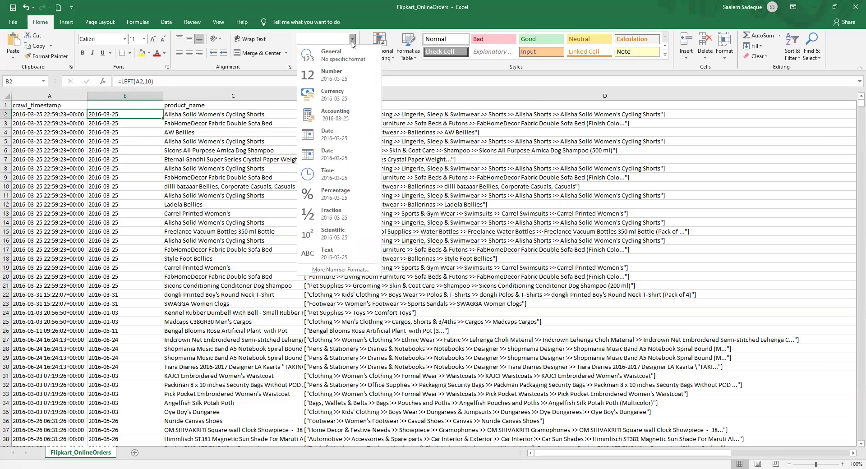
left_click(341, 138)
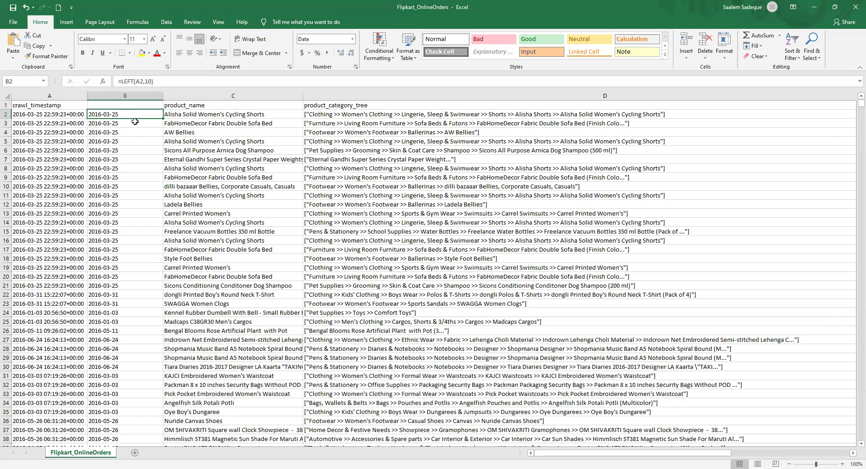
Step: Insert another blank column between the extracted dates and product_name
left_click(228, 94)
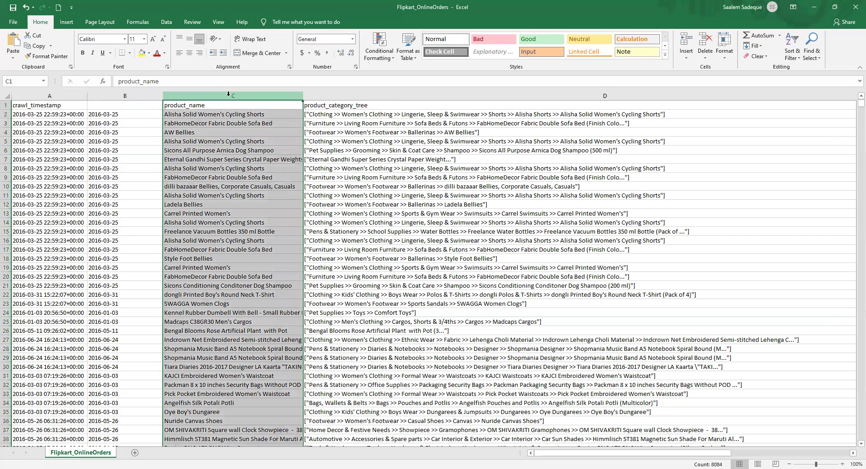
right_click(228, 94)
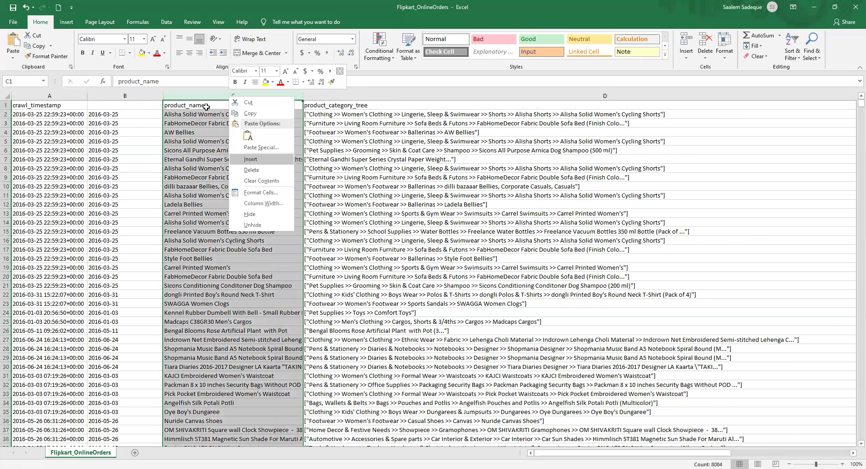
left_click(247, 163)
Step: Start a DATE formula in cell C2 with LEFT(B2,4) as its year argument
left_click(203, 116)
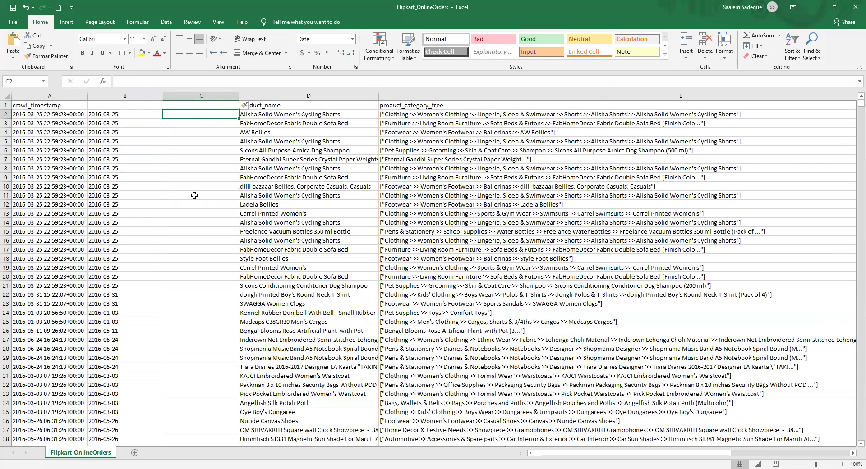
type("=")
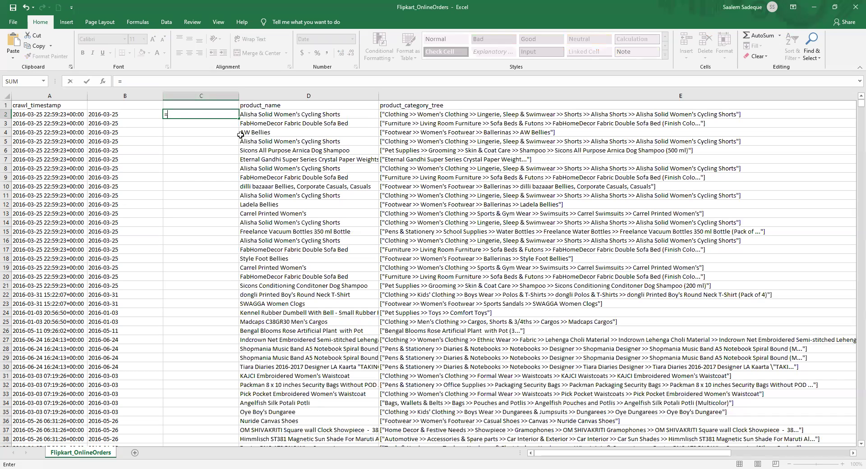
type("DAT")
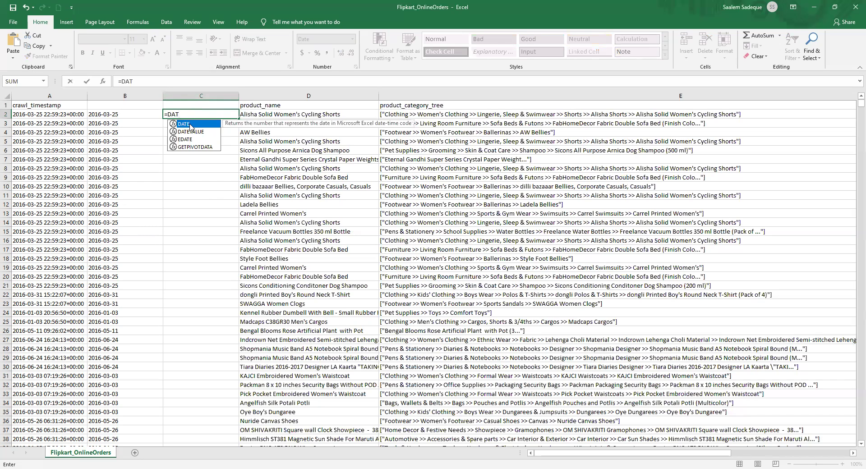
key("Tab")
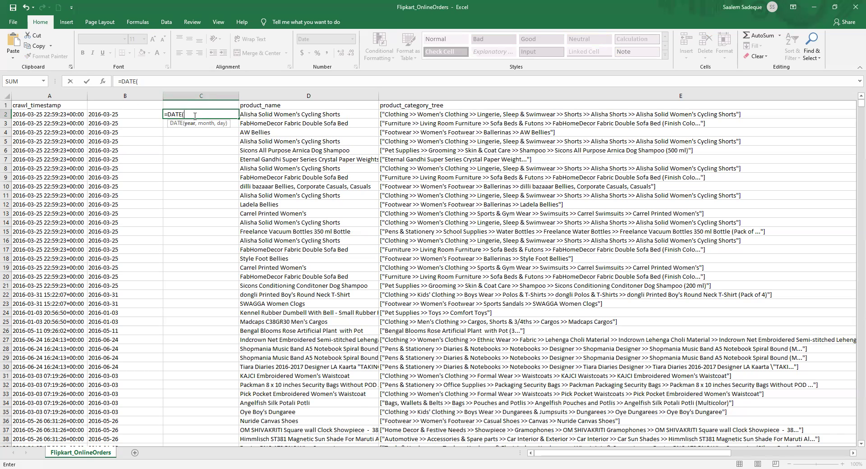
type("LEFT")
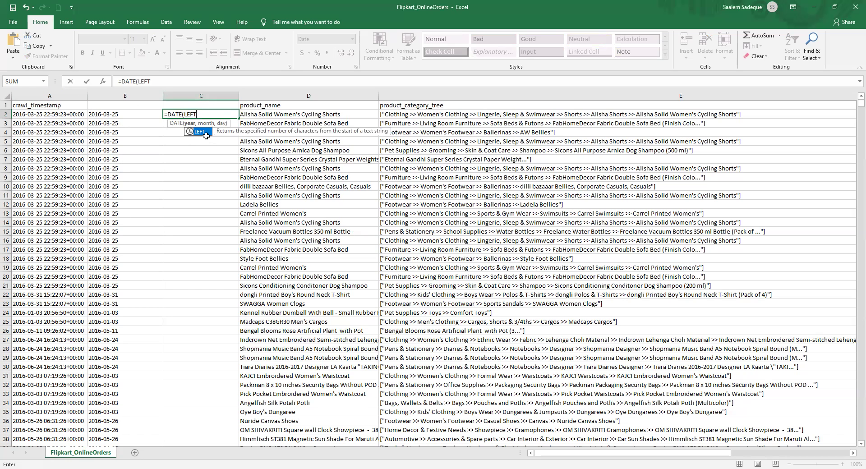
double_click(200, 132)
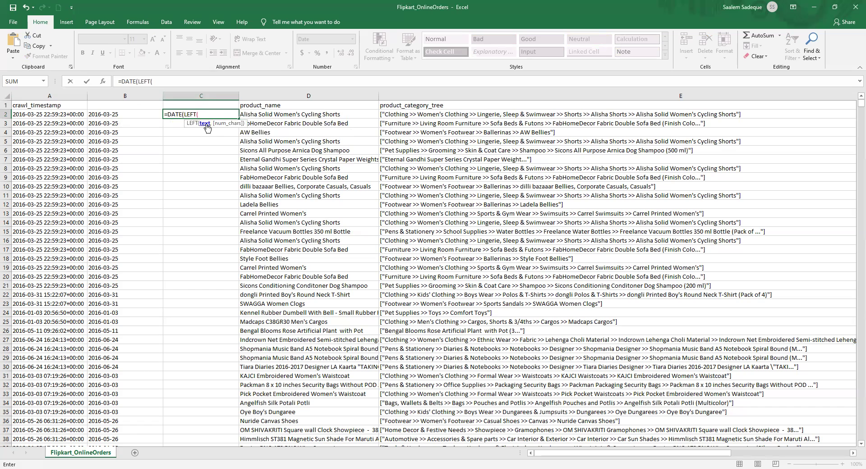
left_click(109, 118)
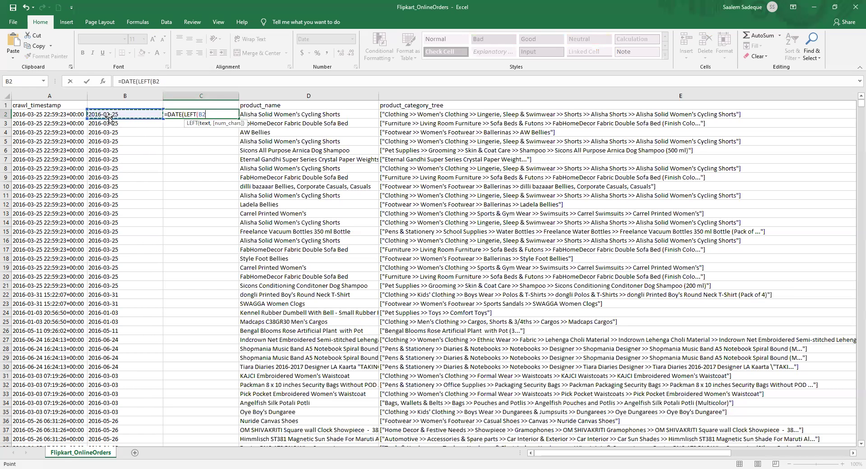
type(",4")
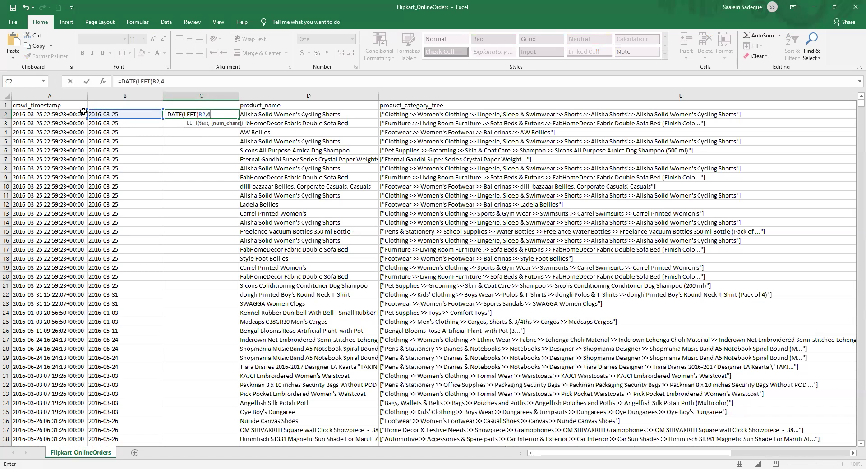
type(")")
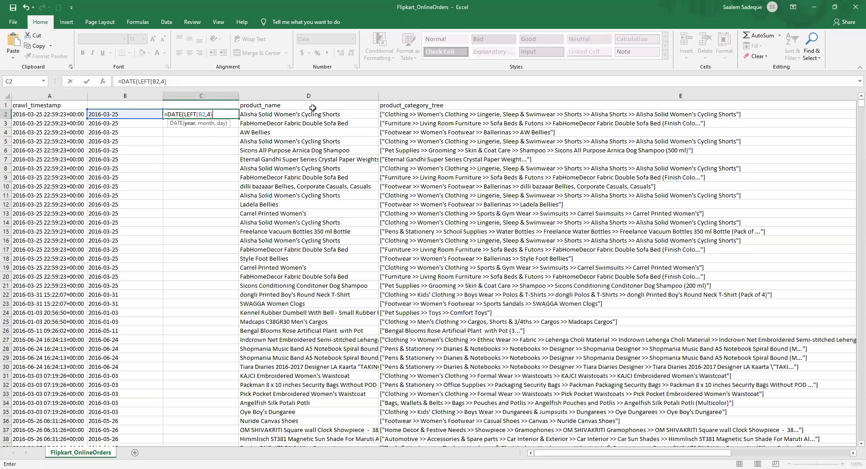
Step: Add MID(B2,6,2) as the month argument of the DATE formula in C2
type(",")
type("M")
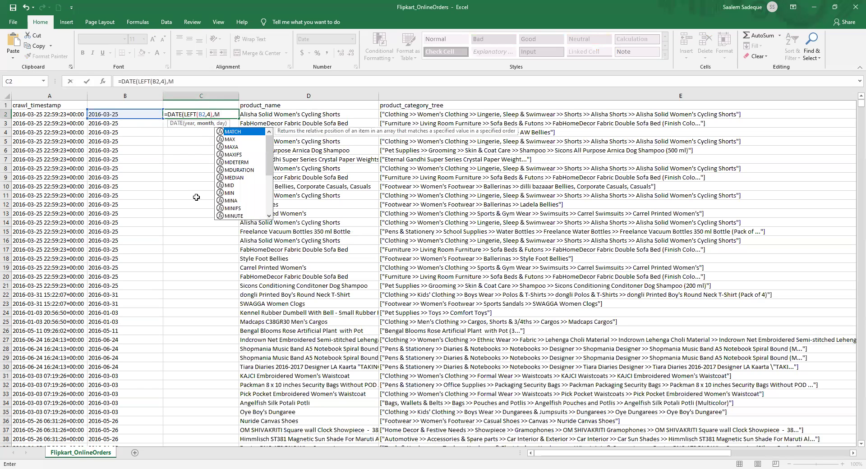
type("ID")
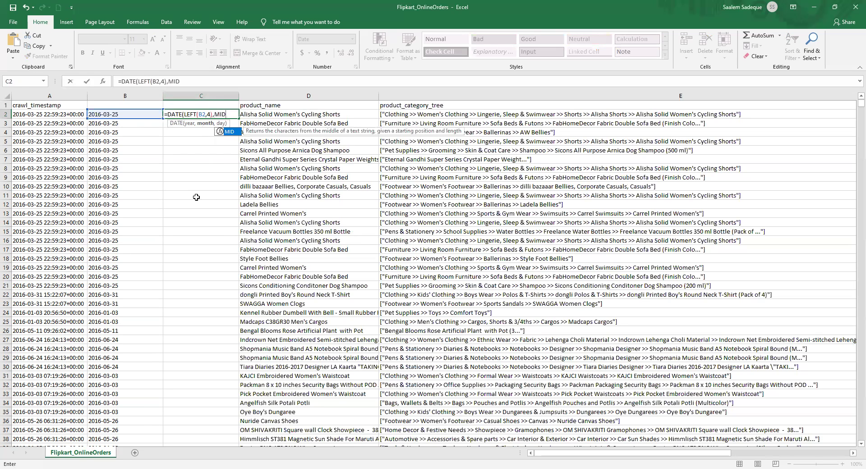
double_click(230, 132)
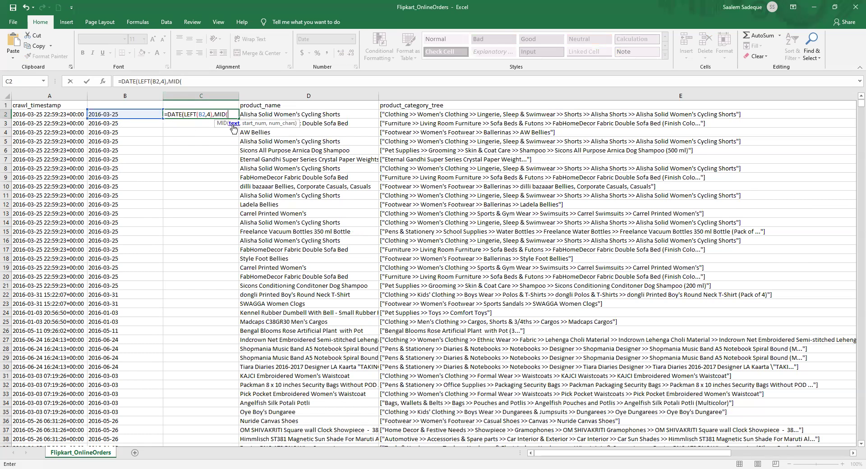
left_click(136, 113)
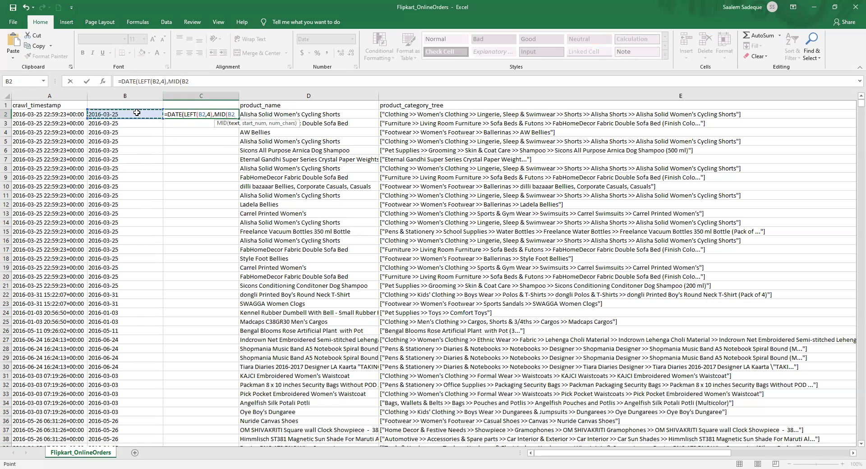
type(",")
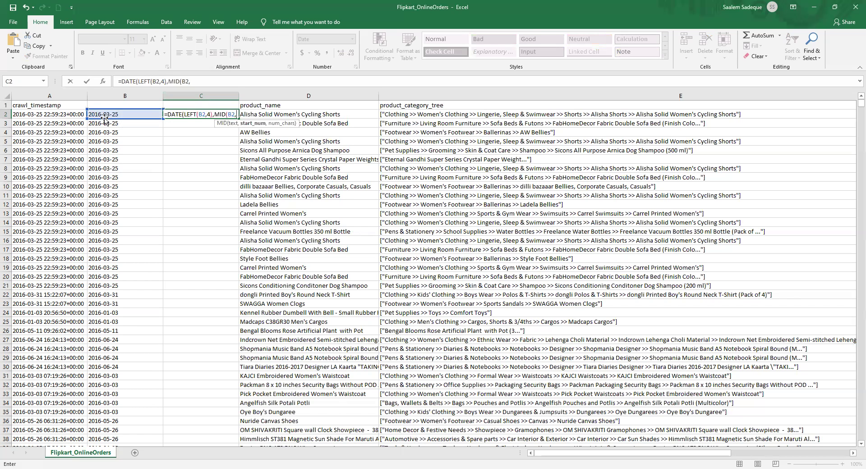
type("6")
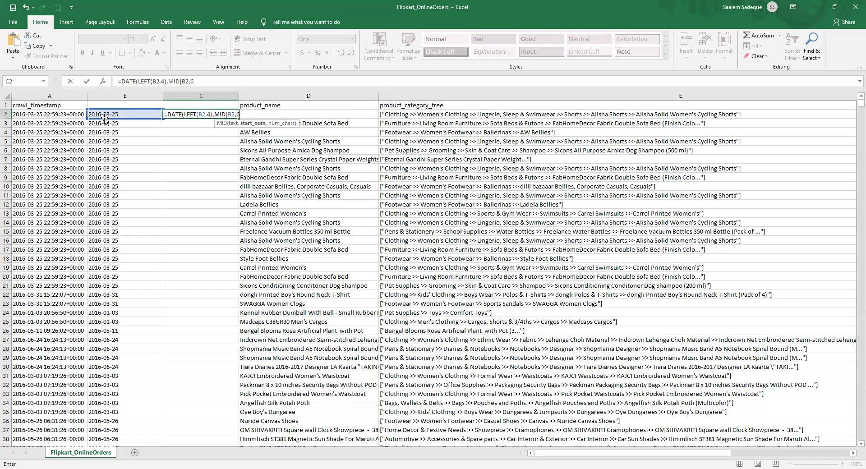
type(",2")
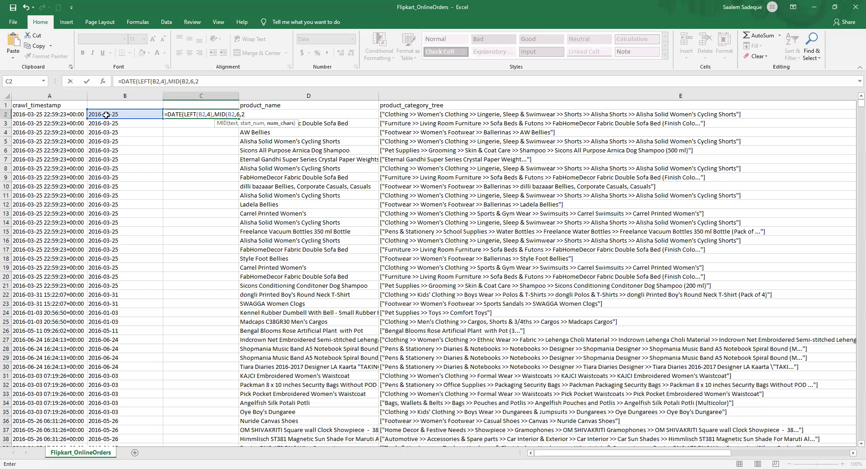
type(")")
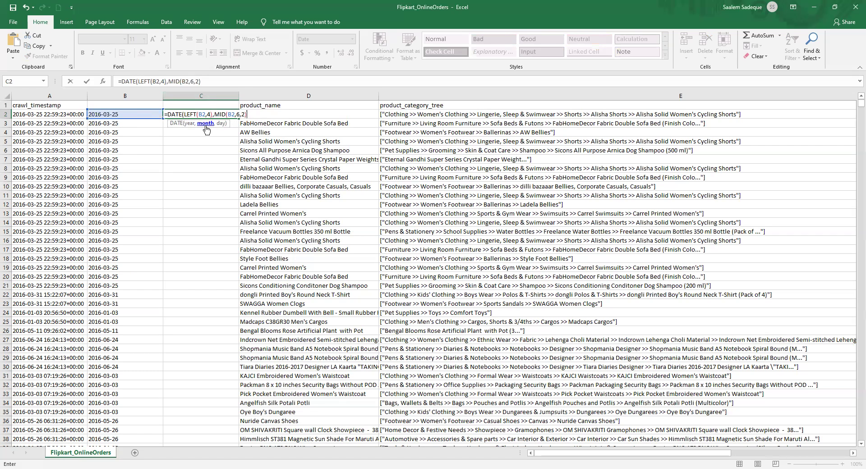
Step: Add RIGHT(B2,2) as the day argument and enter the completed formula =DATE(LEFT(B2,4),MID(B2,6,2),RIGHT(B2,2)) in C2
type(",")
type("Righ")
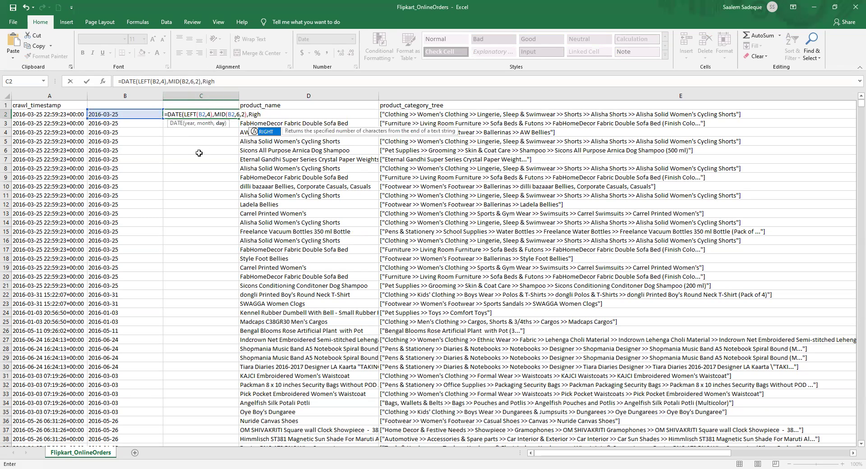
double_click(266, 132)
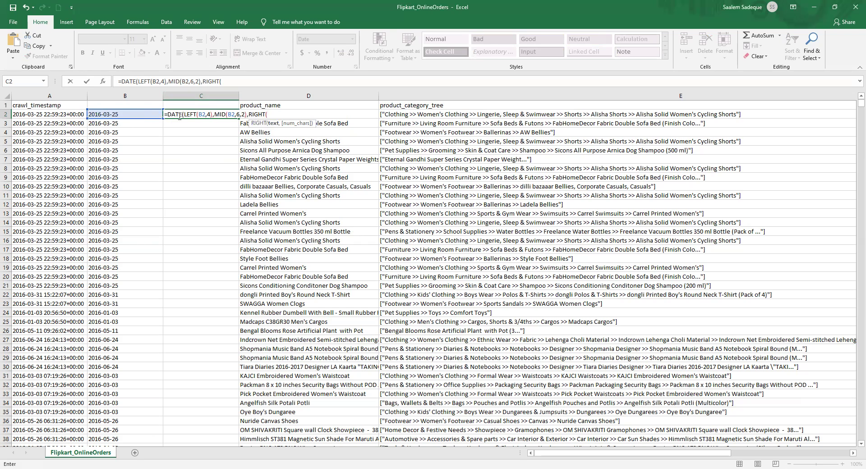
left_click(142, 115)
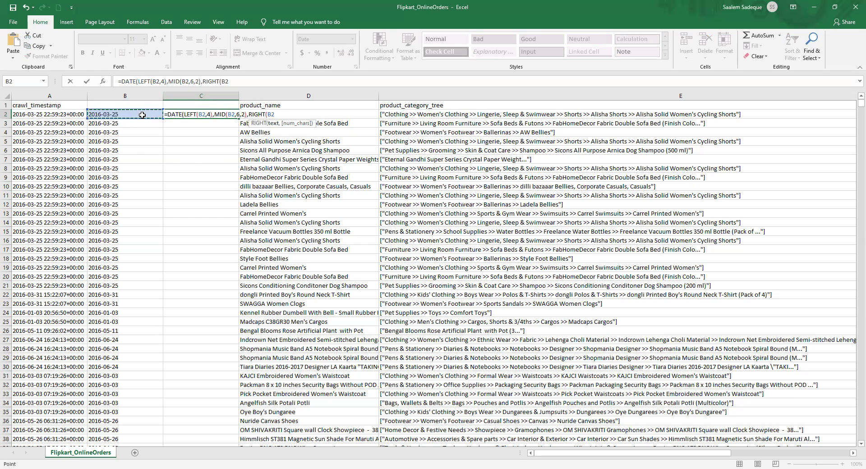
type(",")
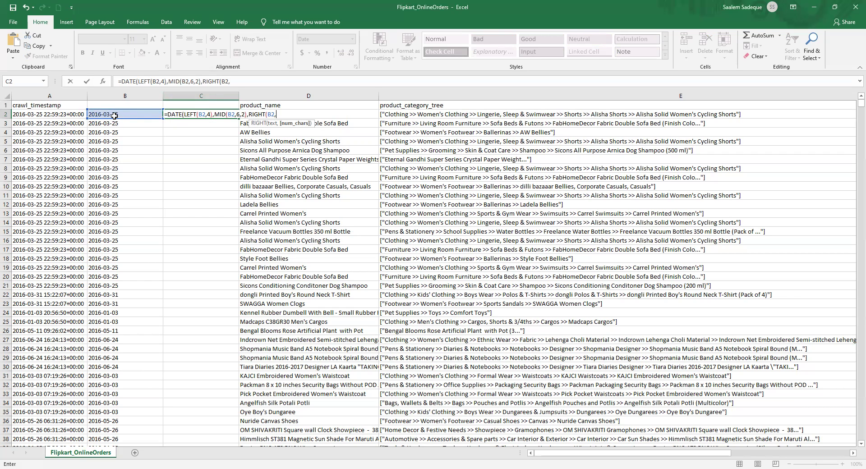
type("2")
type(")")
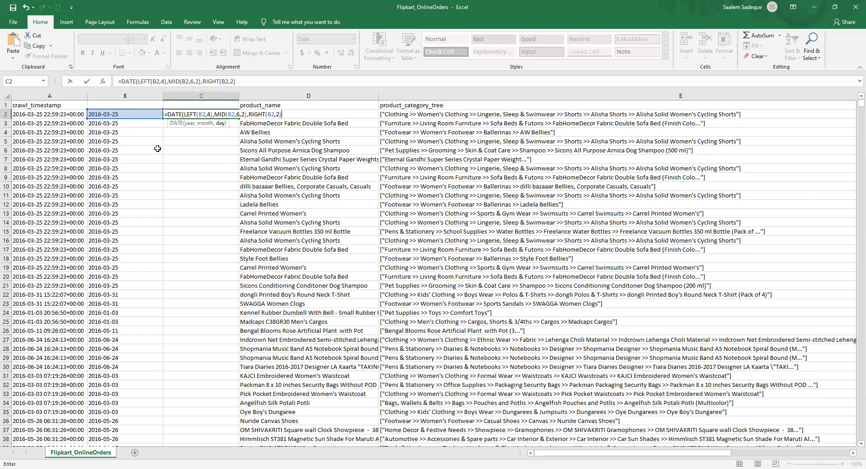
type(")")
key("Return")
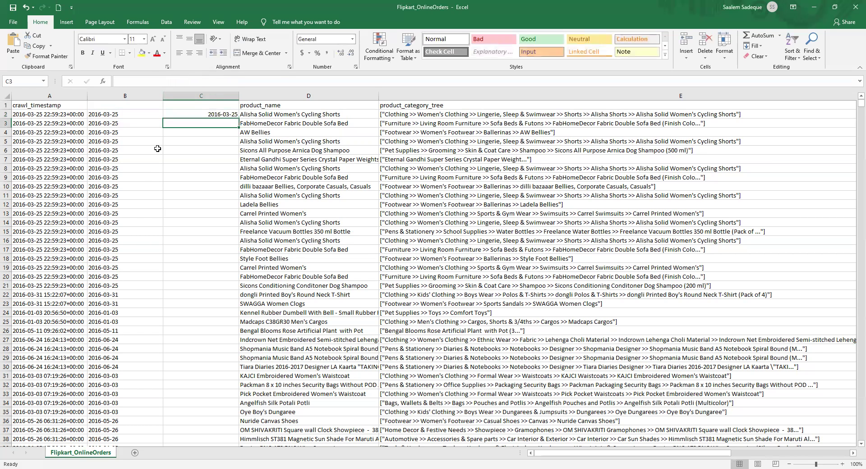
Step: Format the date in cell C2 with the English (Australia) locale and the *14/03/2012 date type
left_click(220, 113)
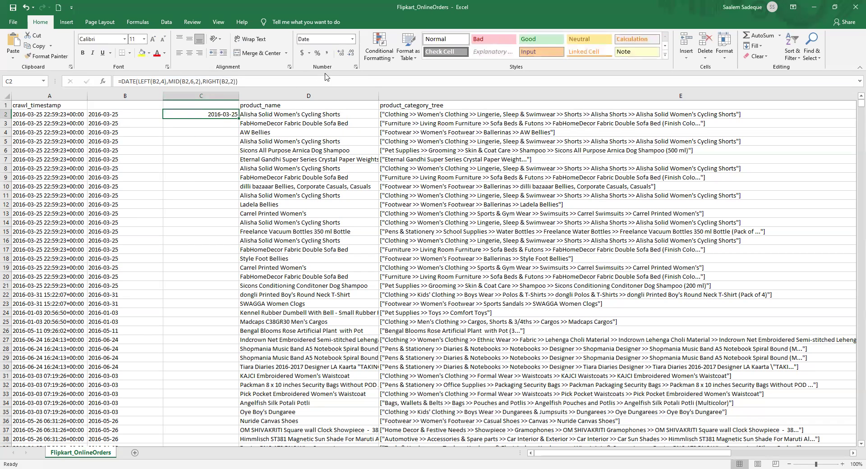
left_click(355, 68)
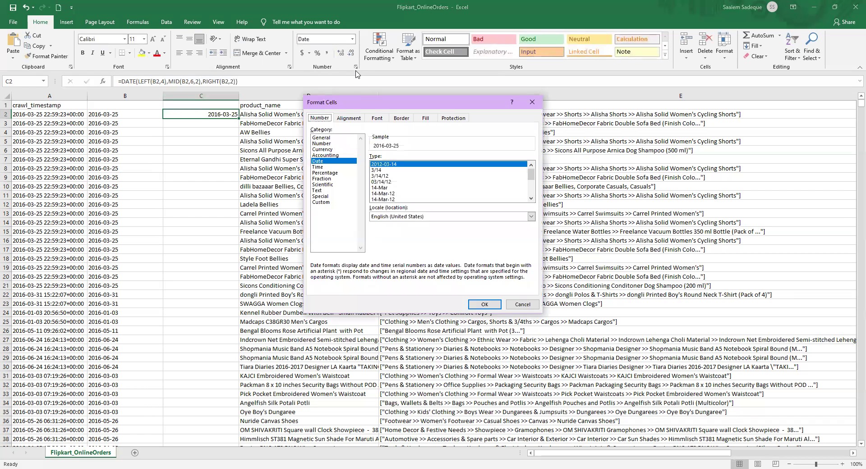
left_click(399, 220)
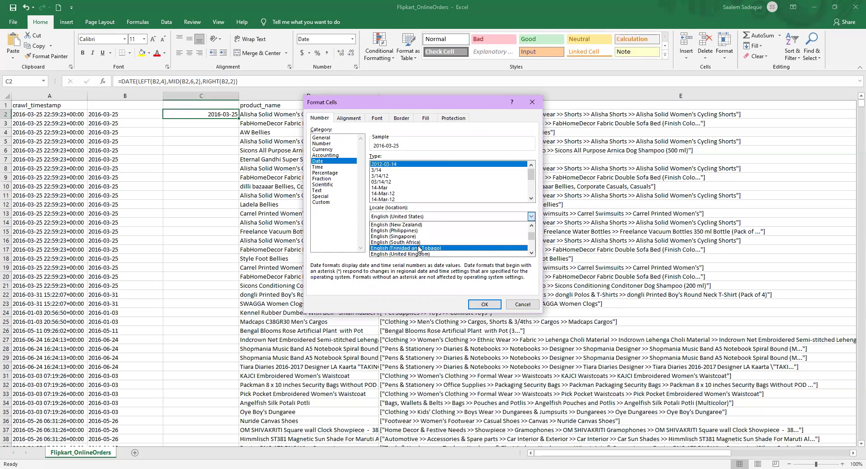
scroll(417, 249, "up", 6)
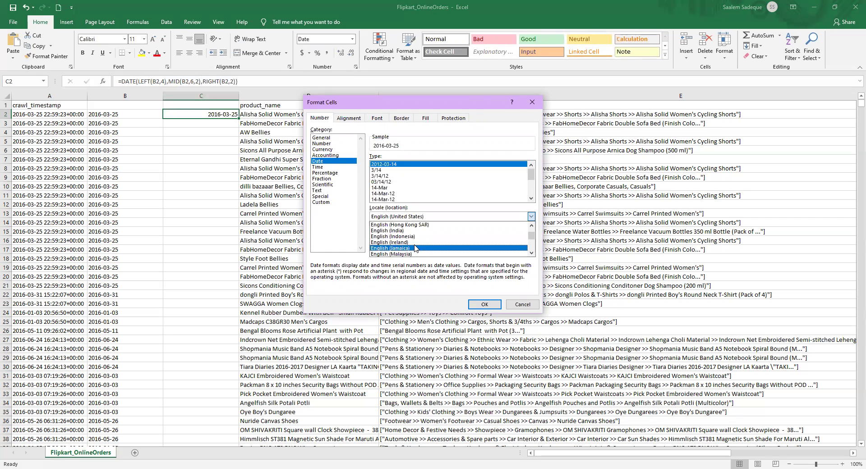
scroll(417, 248, "up", 4)
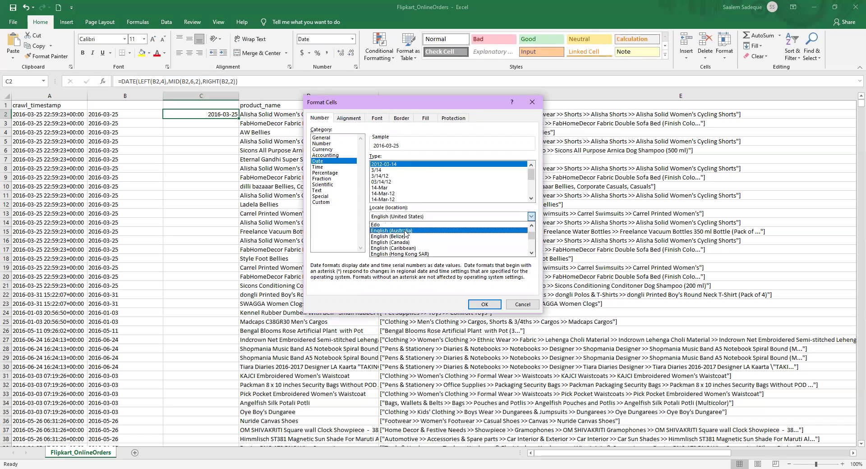
left_click(405, 233)
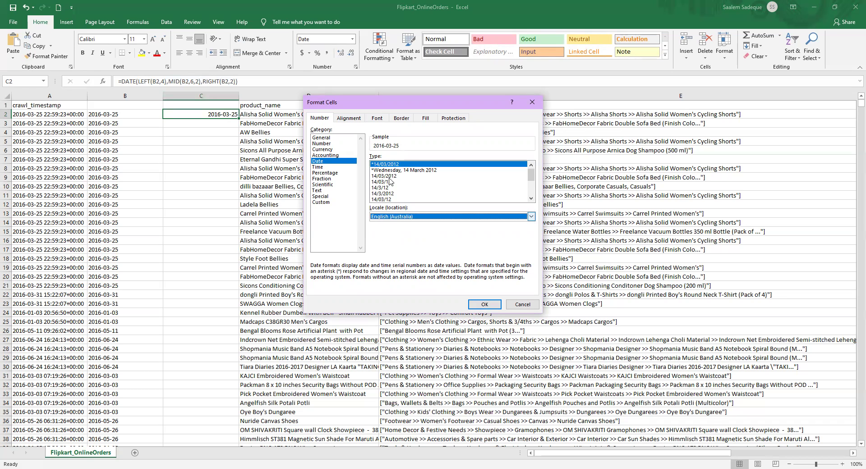
left_click(484, 304)
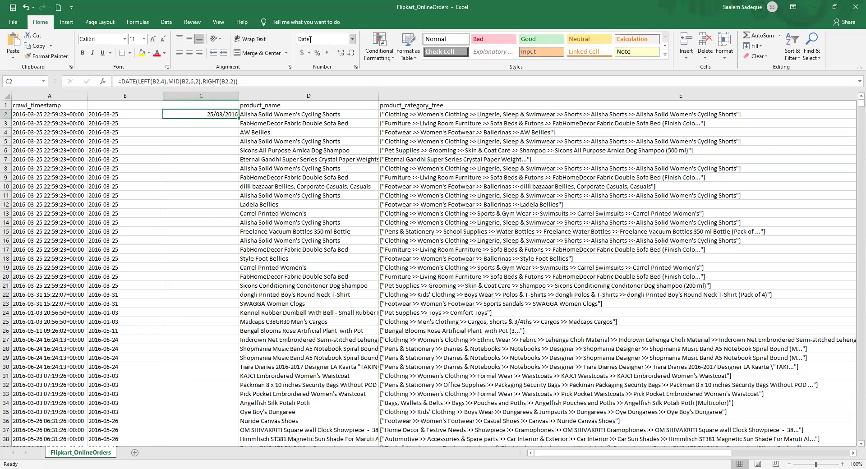
Step: Fill the DATE formula from C2 down the whole of column C and check the converted dates against the original timestamps and extracted text
double_click(238, 119)
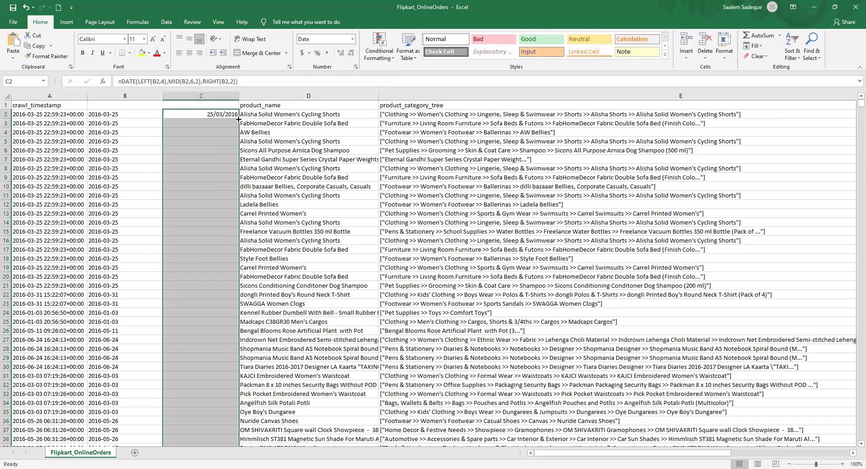
scroll(212, 212, "down", 1)
scroll(212, 213, "down", 8)
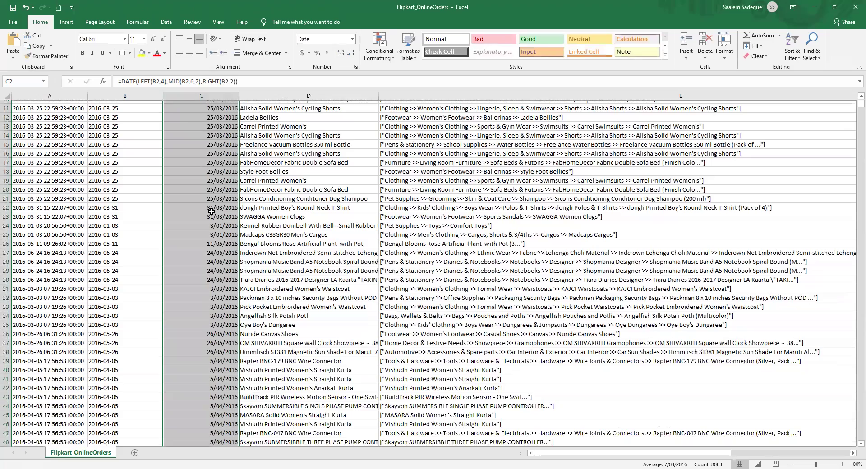
scroll(211, 212, "down", 2)
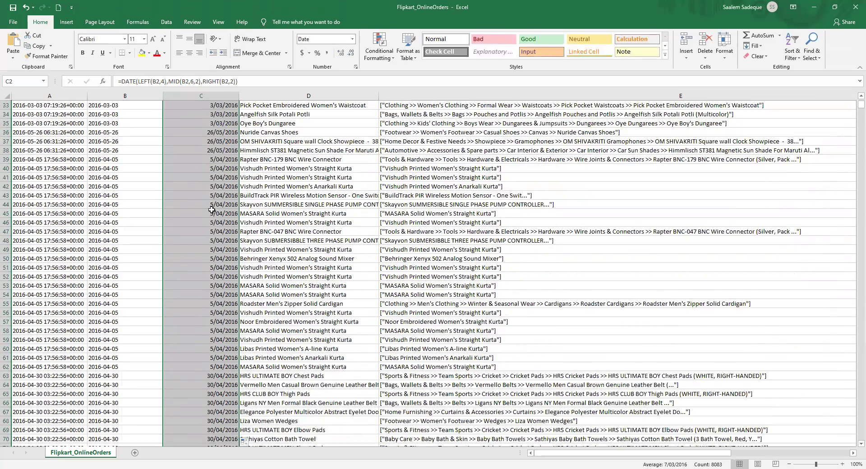
scroll(212, 198, "up", 11)
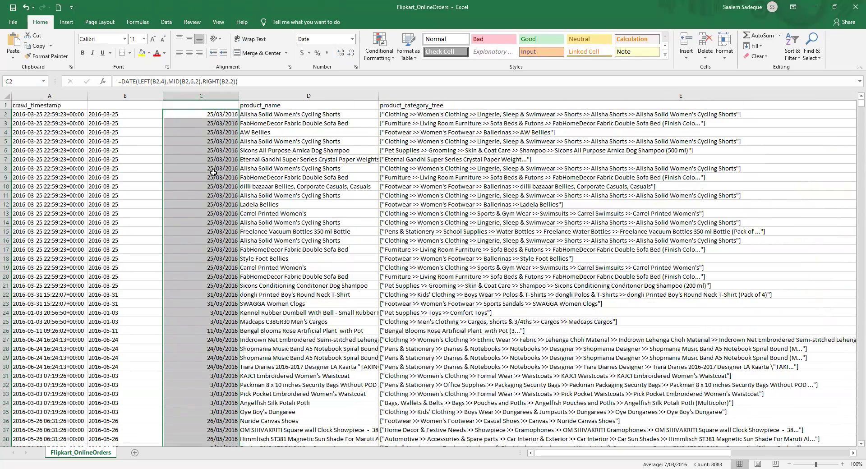
left_click(207, 116)
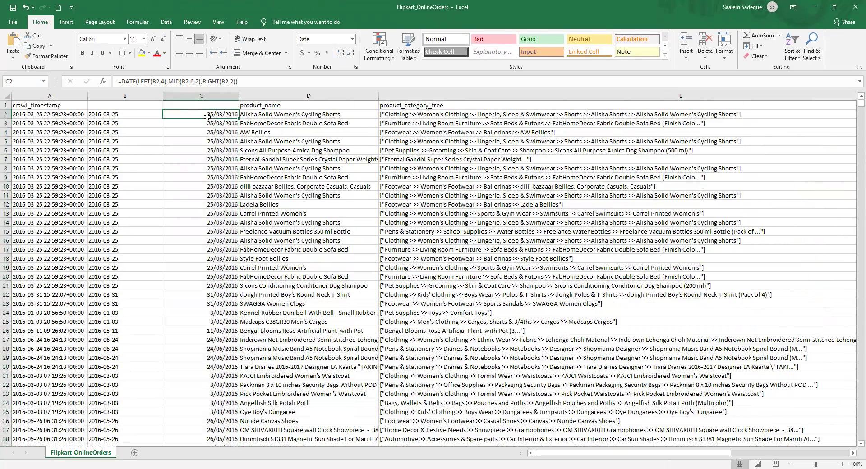
left_click(46, 114)
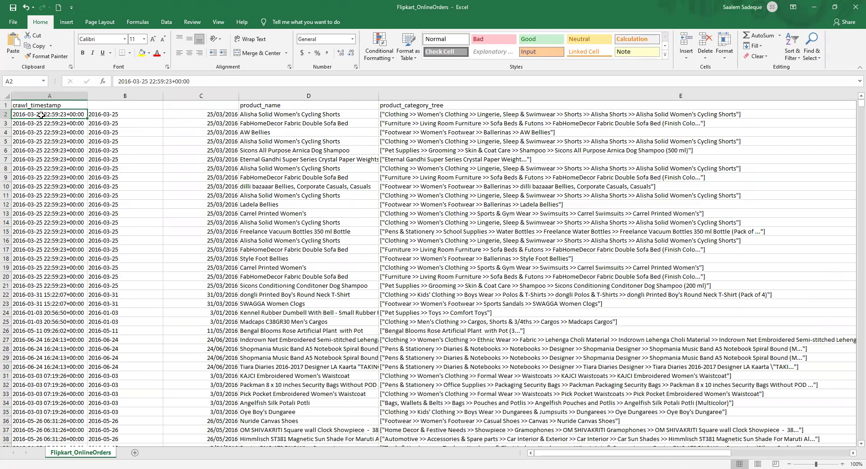
left_click(106, 116)
left_click(201, 115)
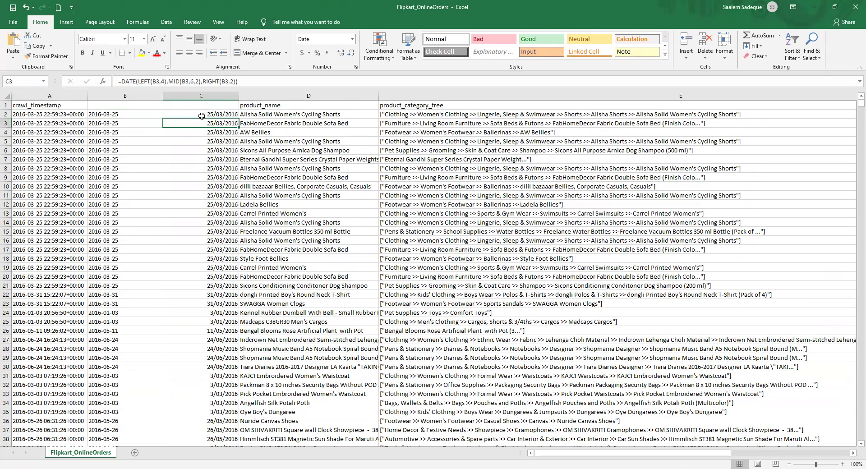